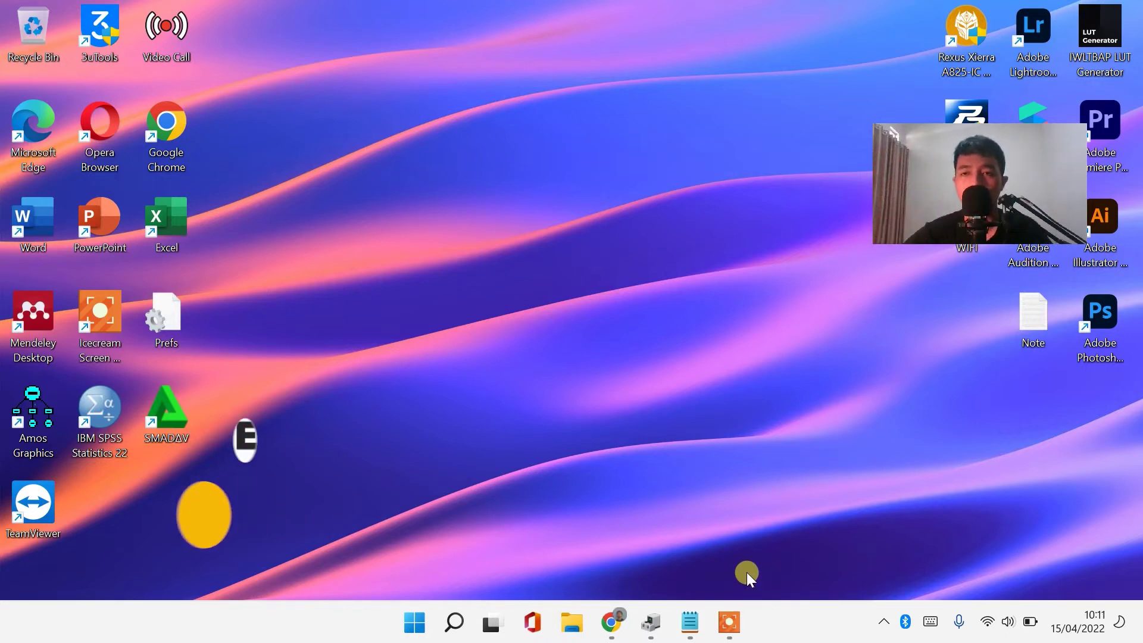
Step: Search Windows for "con", open Control Panel, and keep its items shown by category
left_click(454, 622)
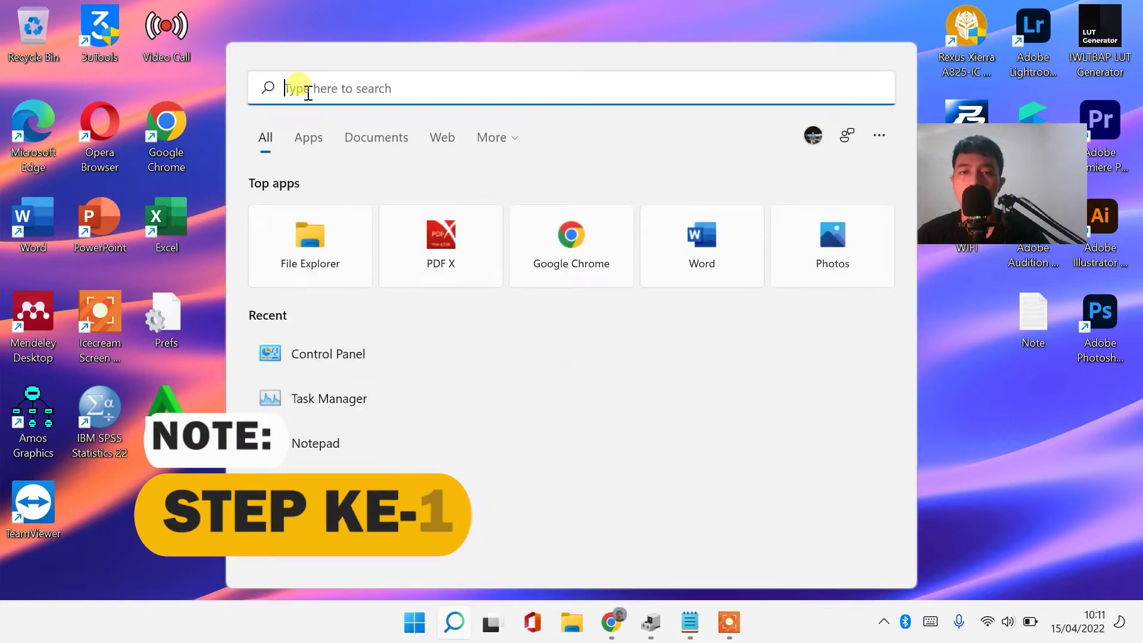
type("con")
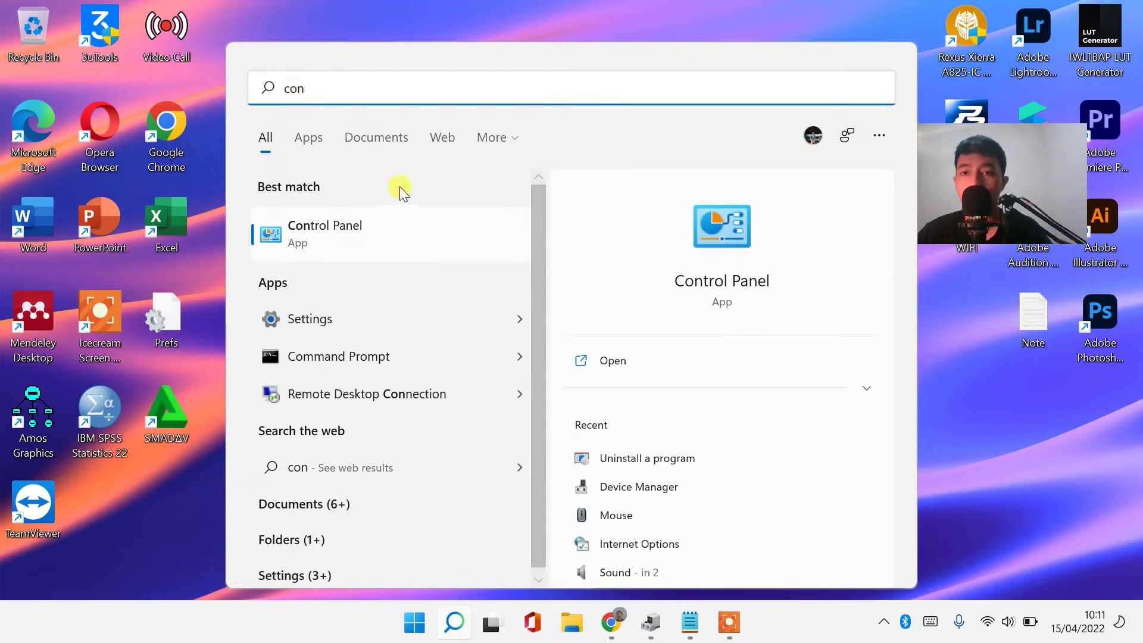
left_click(312, 242)
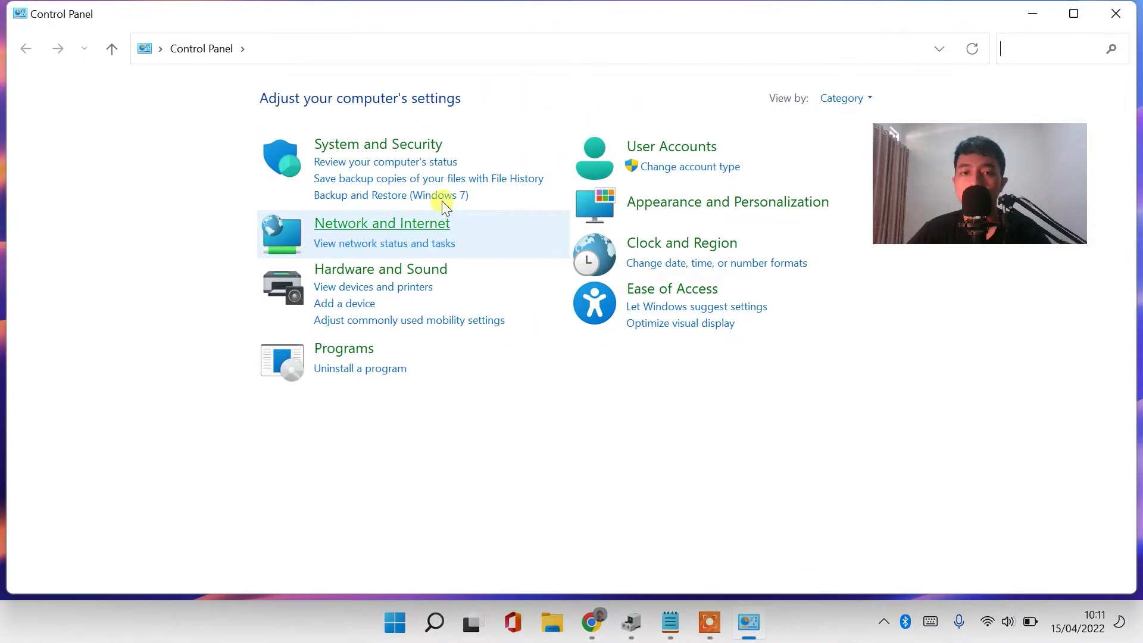
left_click(837, 97)
left_click(830, 120)
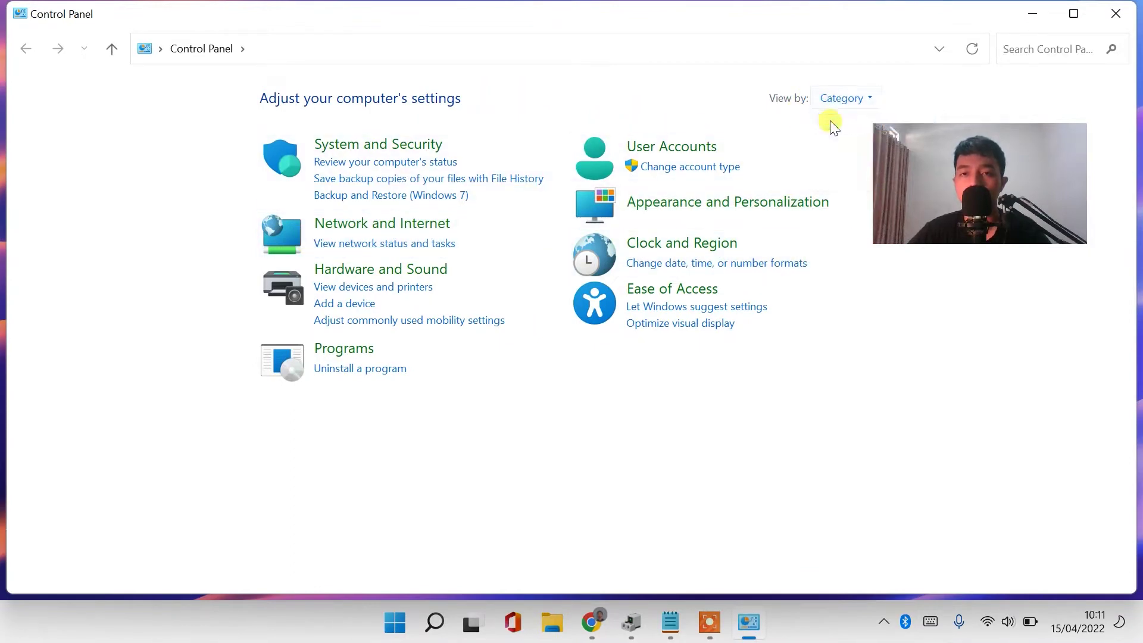
Step: Open the "Make the keyboard easier to use" settings in the Ease of Access Center
left_click(679, 295)
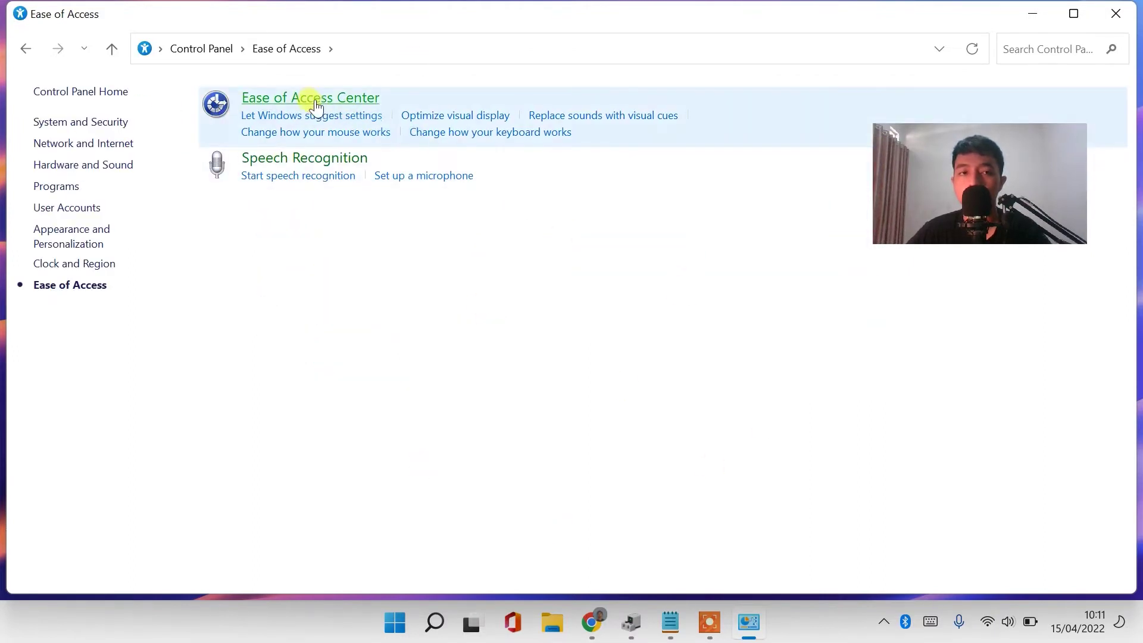
left_click(313, 101)
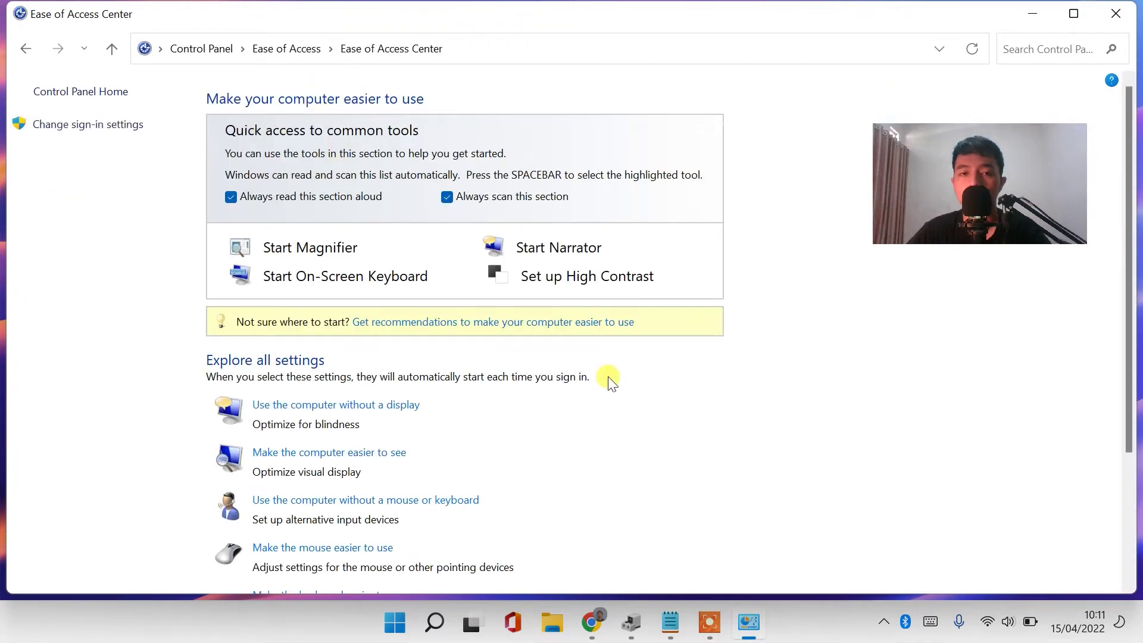
scroll(555, 376, "down", 3)
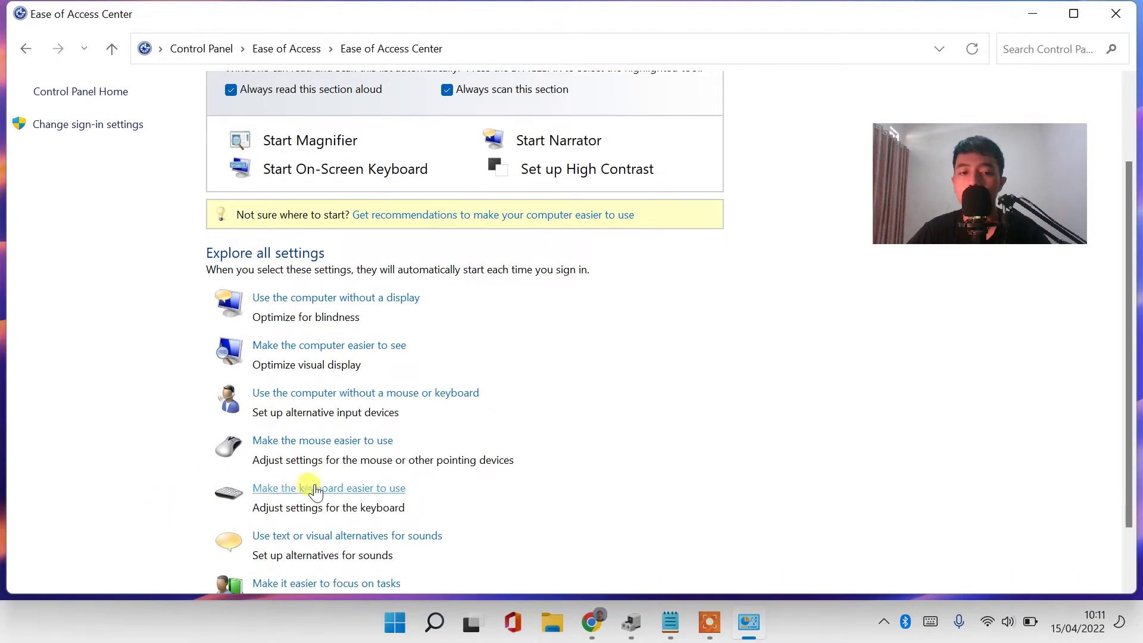
left_click(275, 490)
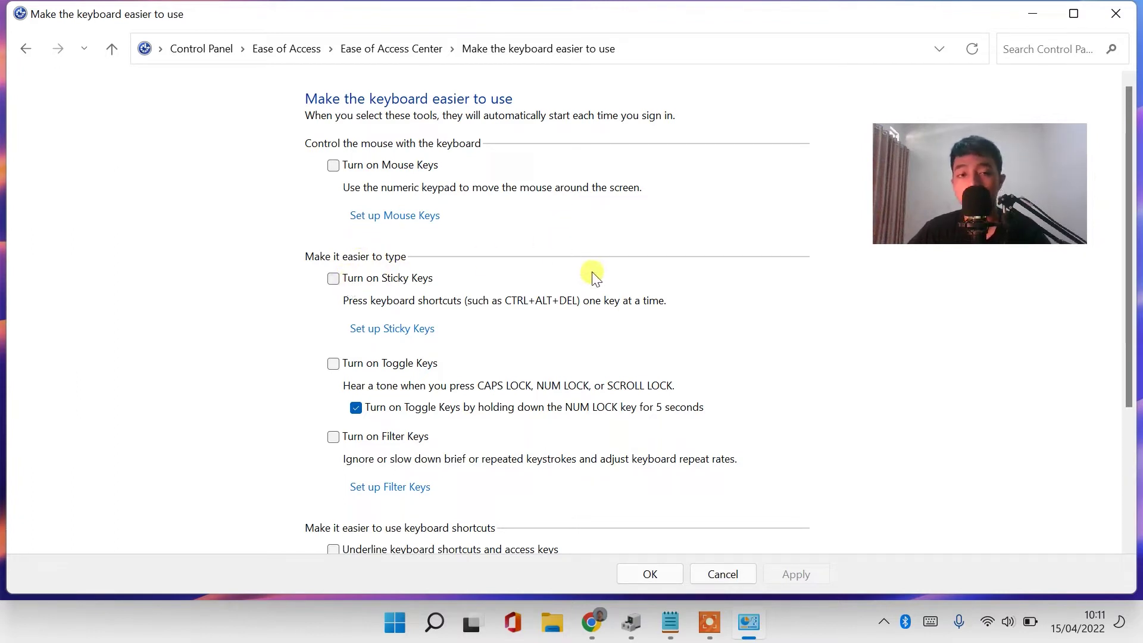
Step: Review the Mouse Keys, Sticky Keys, Toggle Keys and Filter Keys options, accept the settings and close Control Panel
scroll(652, 239, "down", 1)
scroll(651, 239, "down", 2)
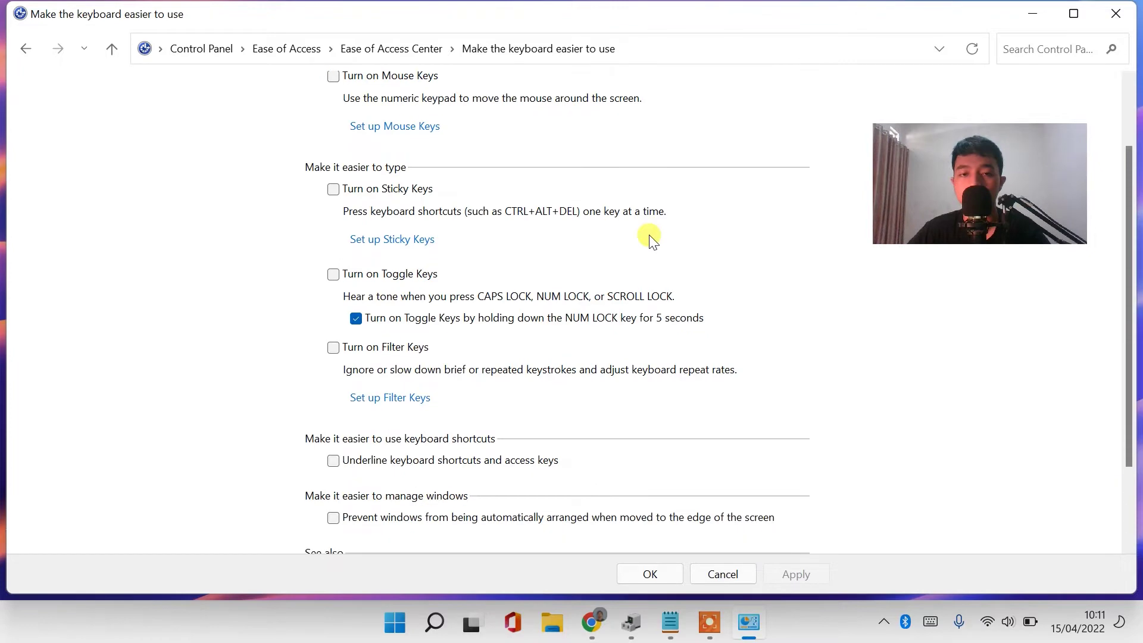
scroll(648, 240, "up", 3)
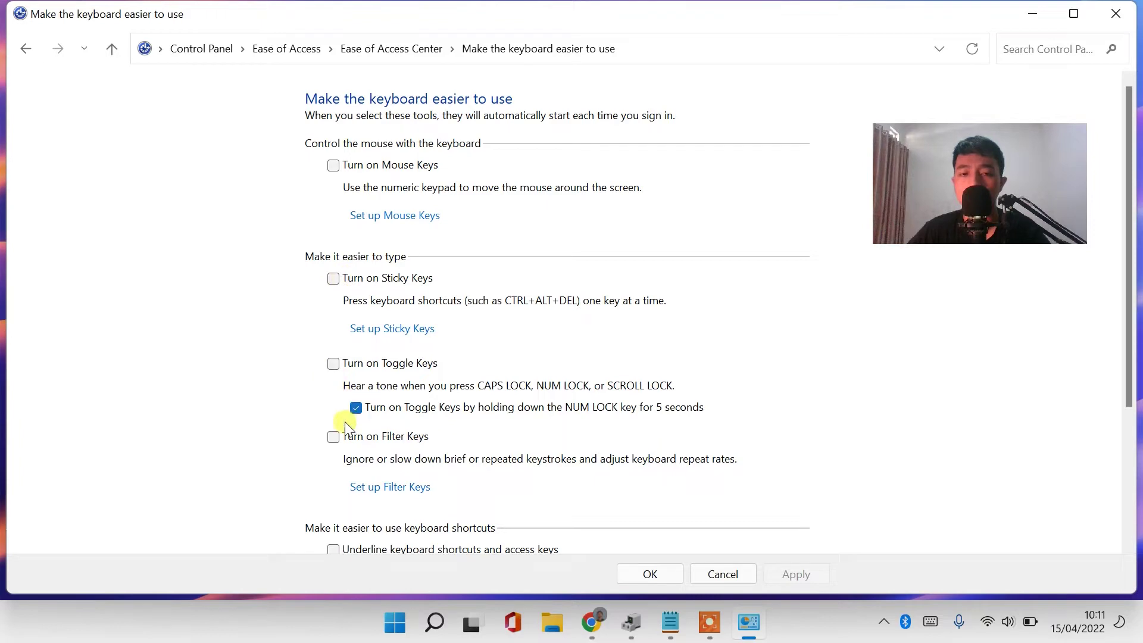
scroll(330, 430, "down", 2)
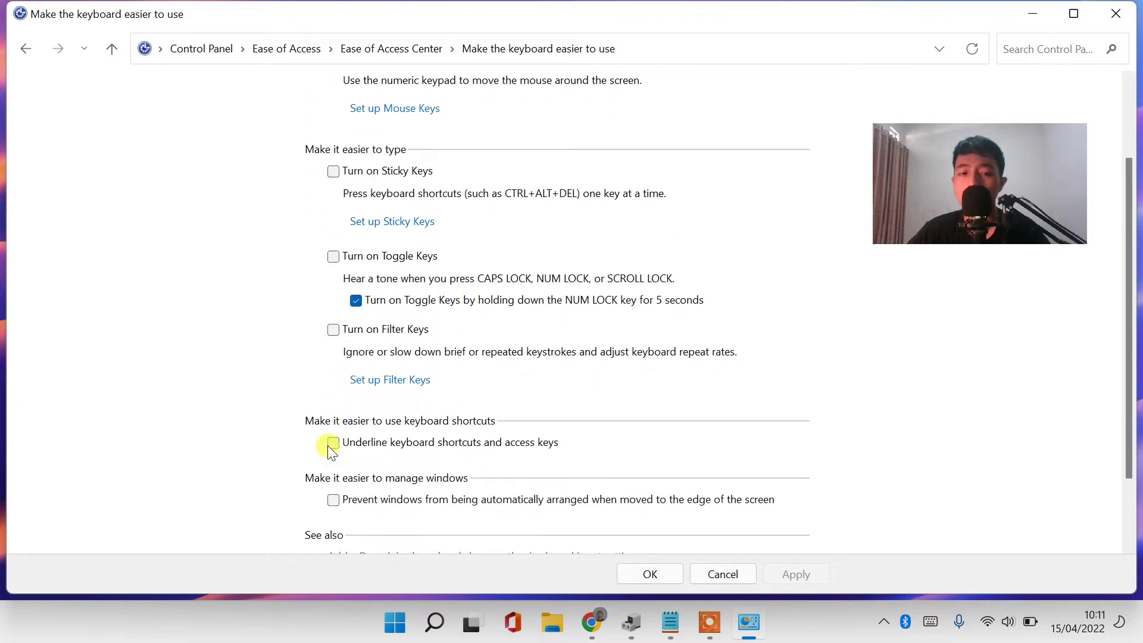
scroll(337, 503, "up", 2)
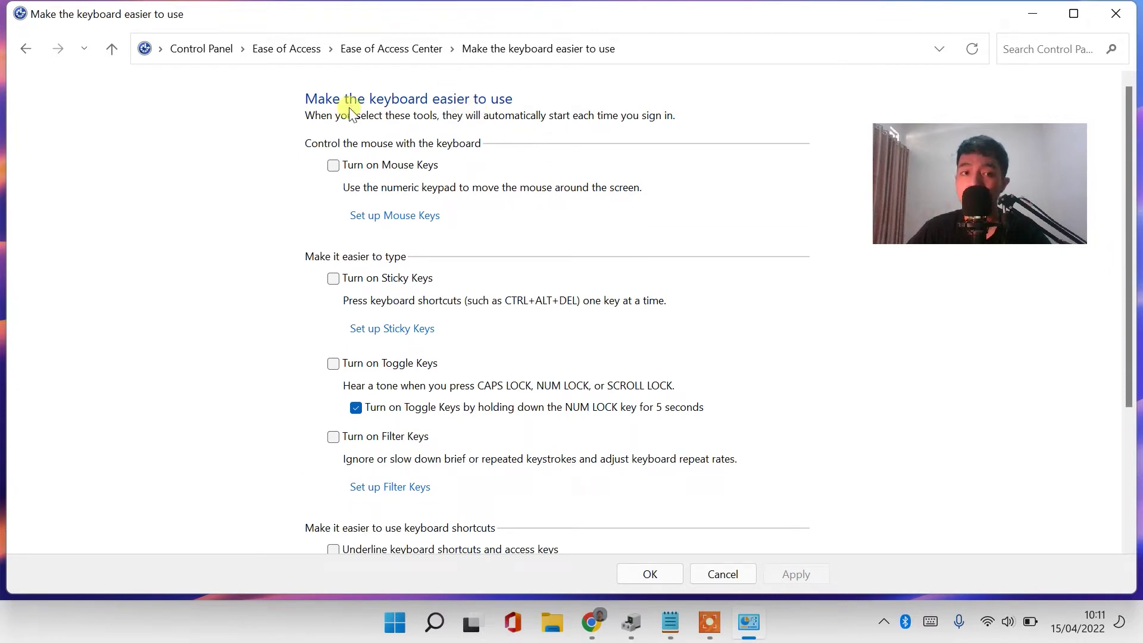
scroll(332, 433, "down", 2)
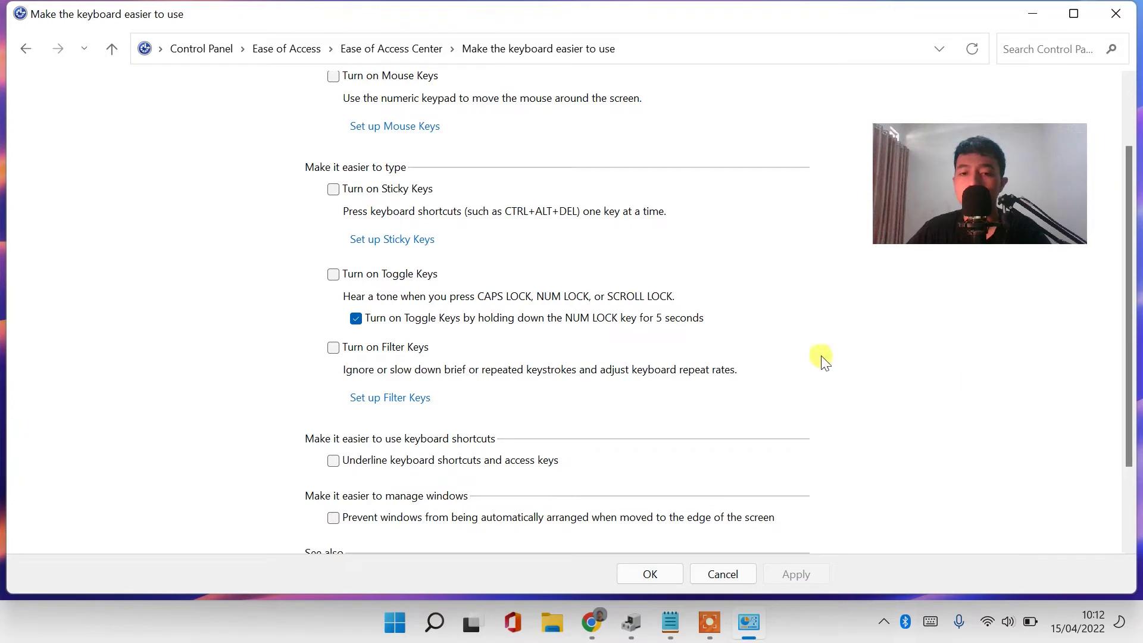
left_click(663, 578)
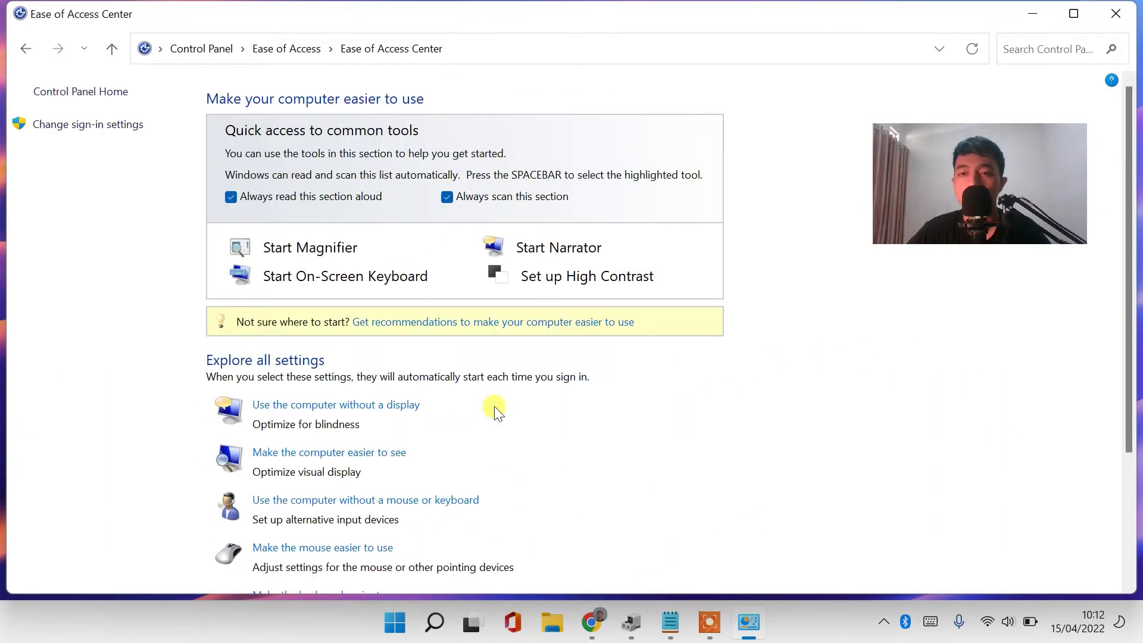
left_click(1115, 13)
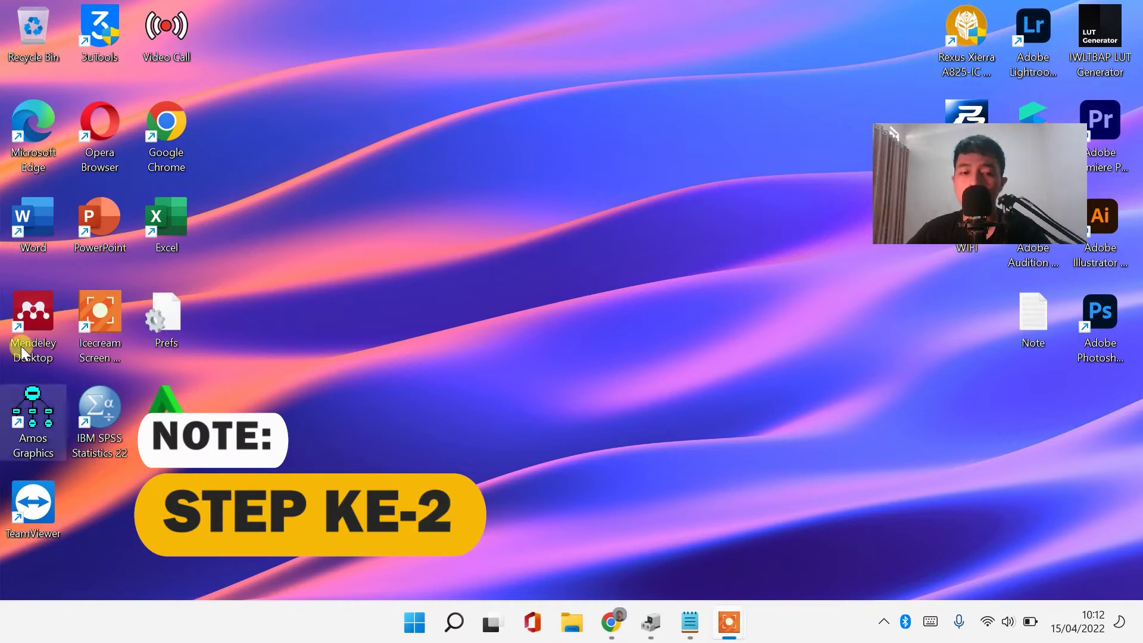
Step: Open Device Manager and expand the Keyboards category
right_click(428, 623)
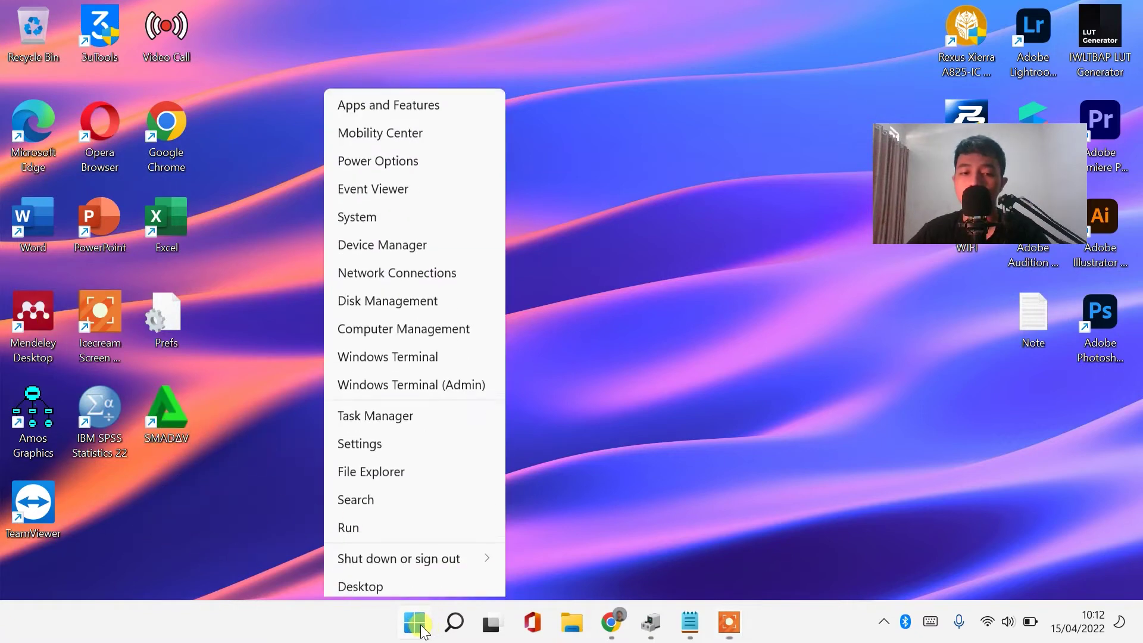
left_click(438, 240)
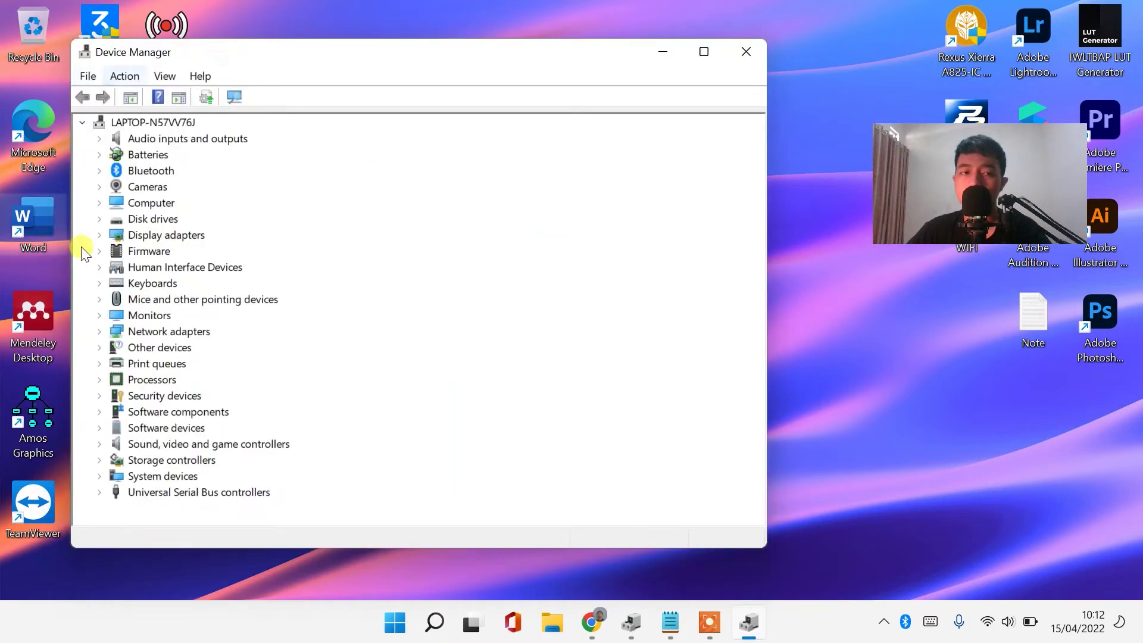
left_click(100, 283)
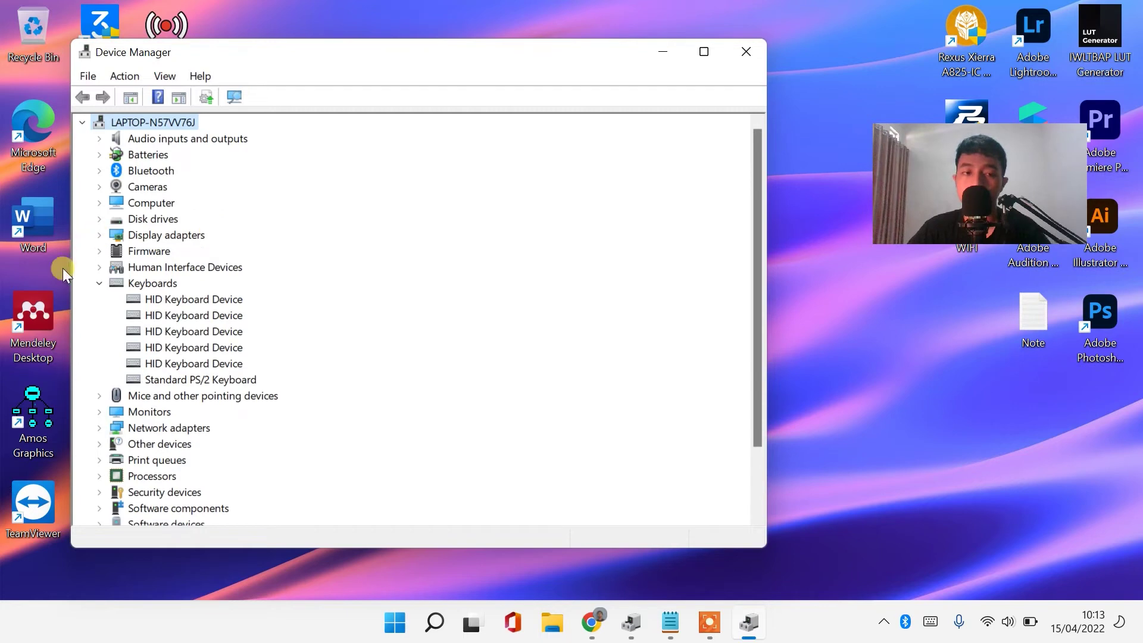
left_click(205, 380)
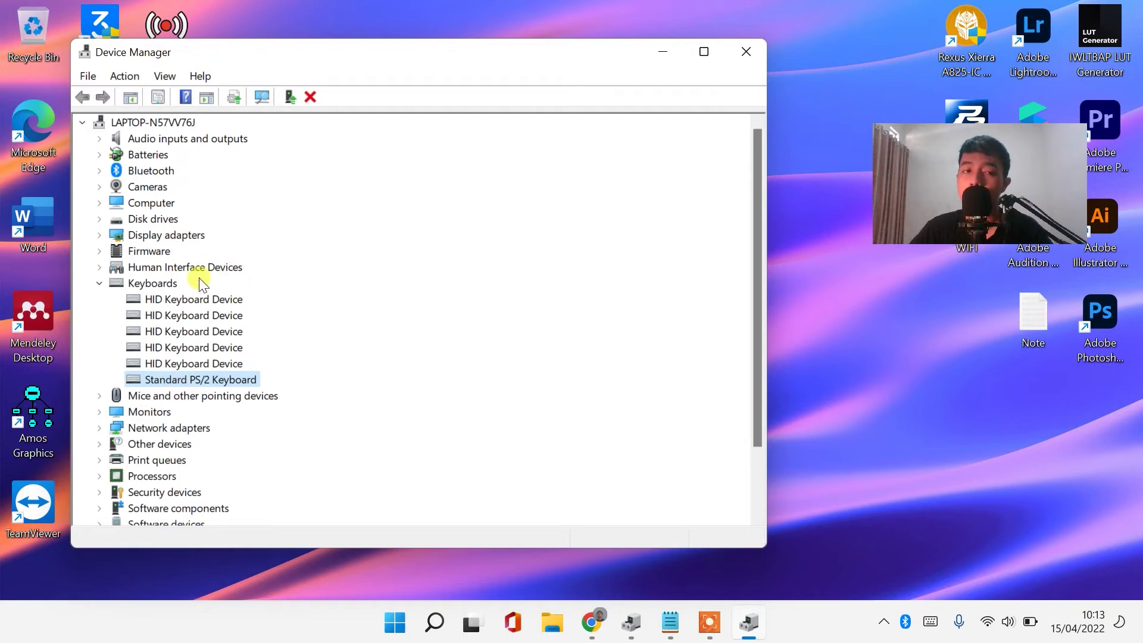
left_click(189, 363)
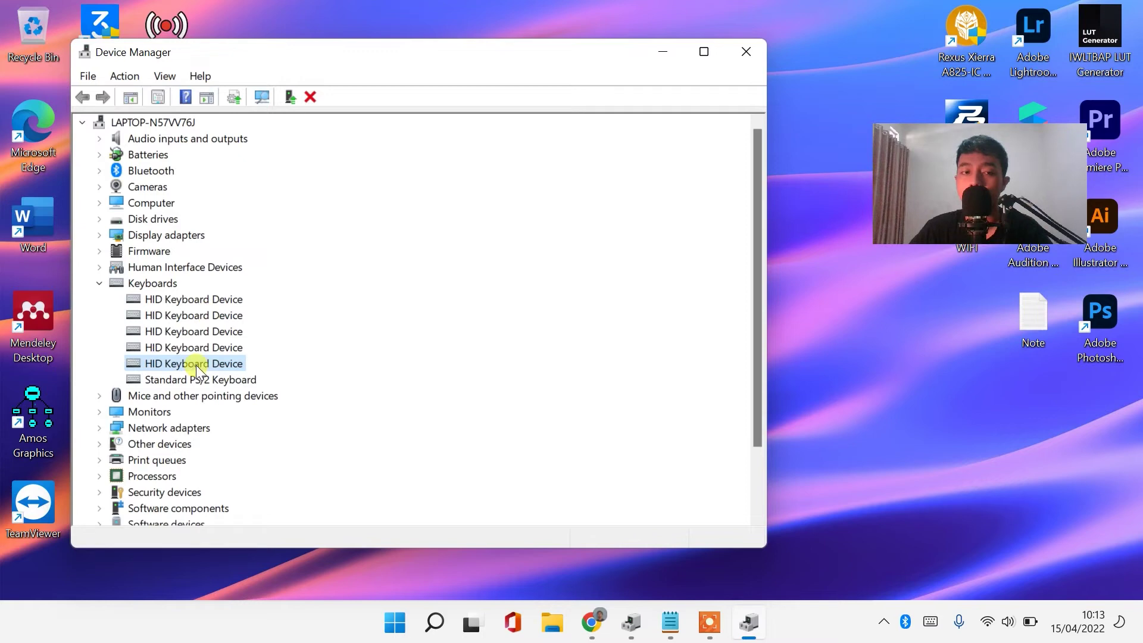
right_click(196, 363)
left_click(94, 336)
Step: Start a manual driver update for the Standard PS/2 Keyboard, pick its model from the drivers available on the computer, and close Device Manager
left_click(203, 380)
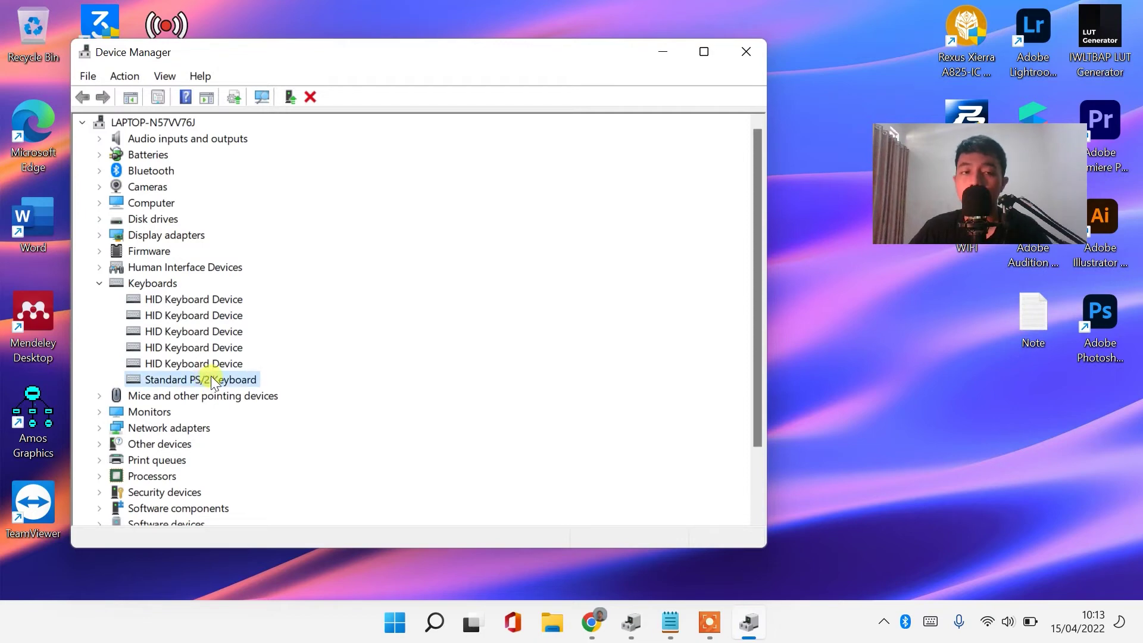
right_click(216, 381)
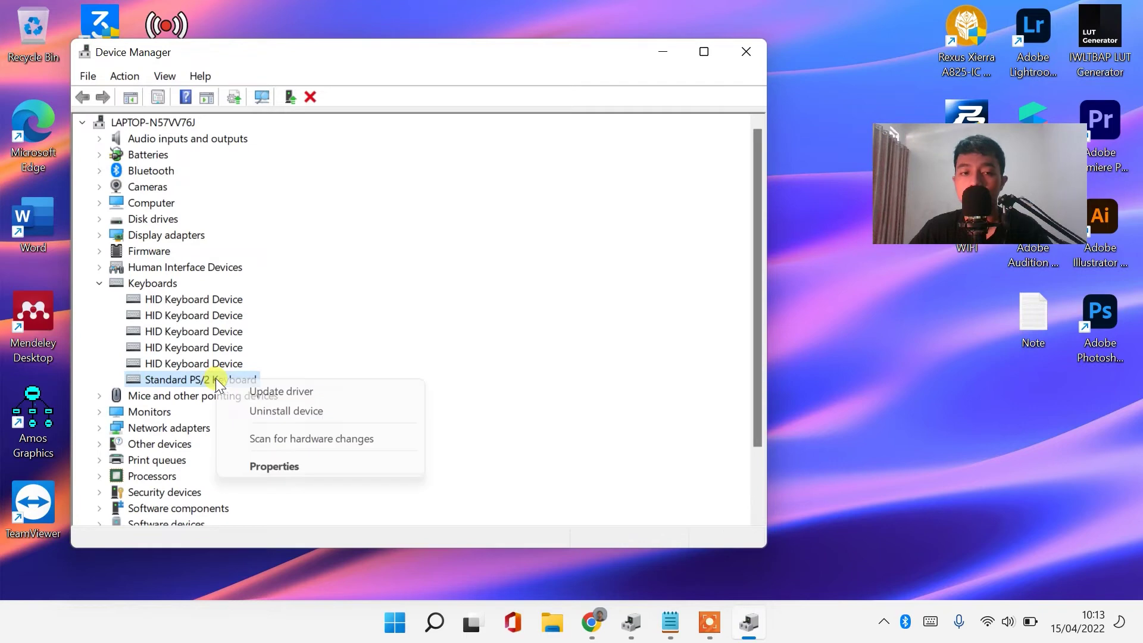
left_click(280, 392)
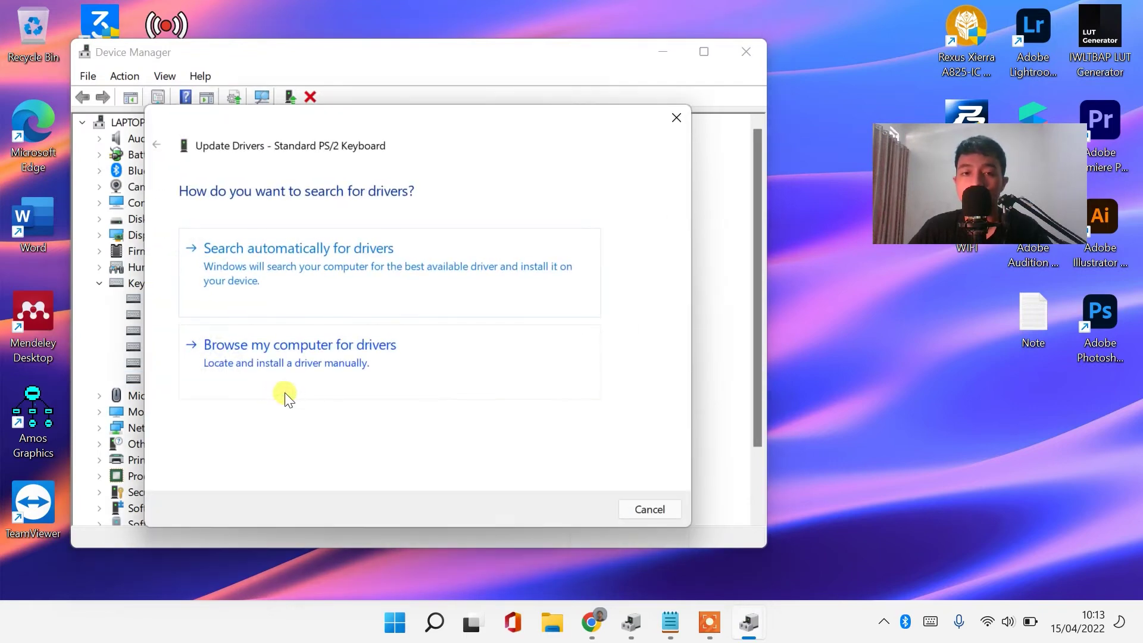
left_click(355, 341)
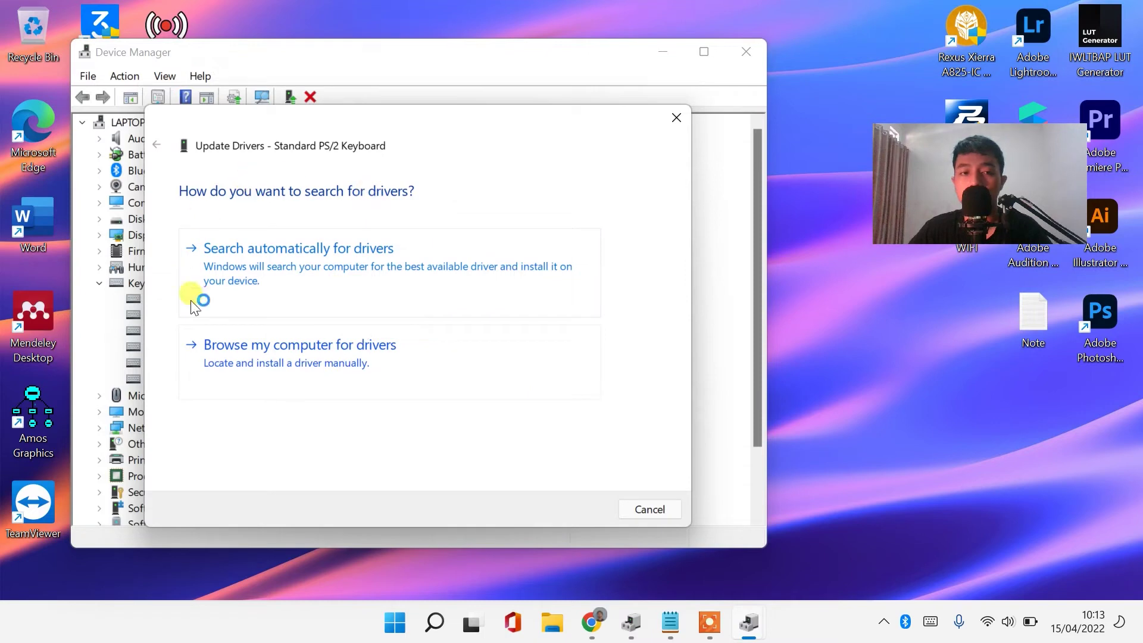
left_click(320, 362)
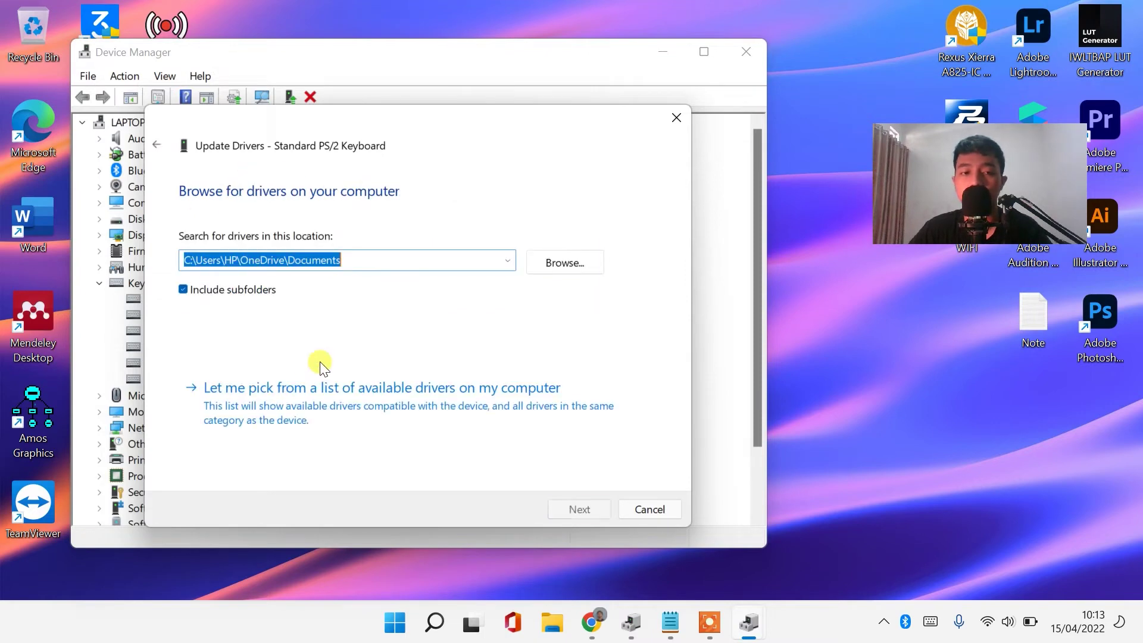
left_click(316, 408)
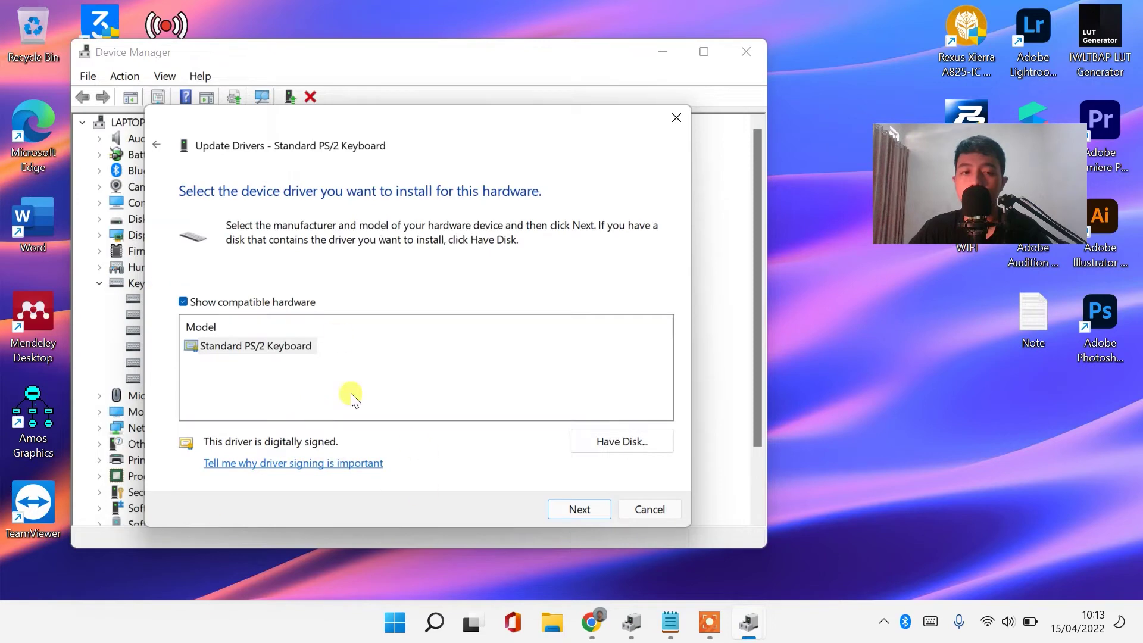
left_click(263, 350)
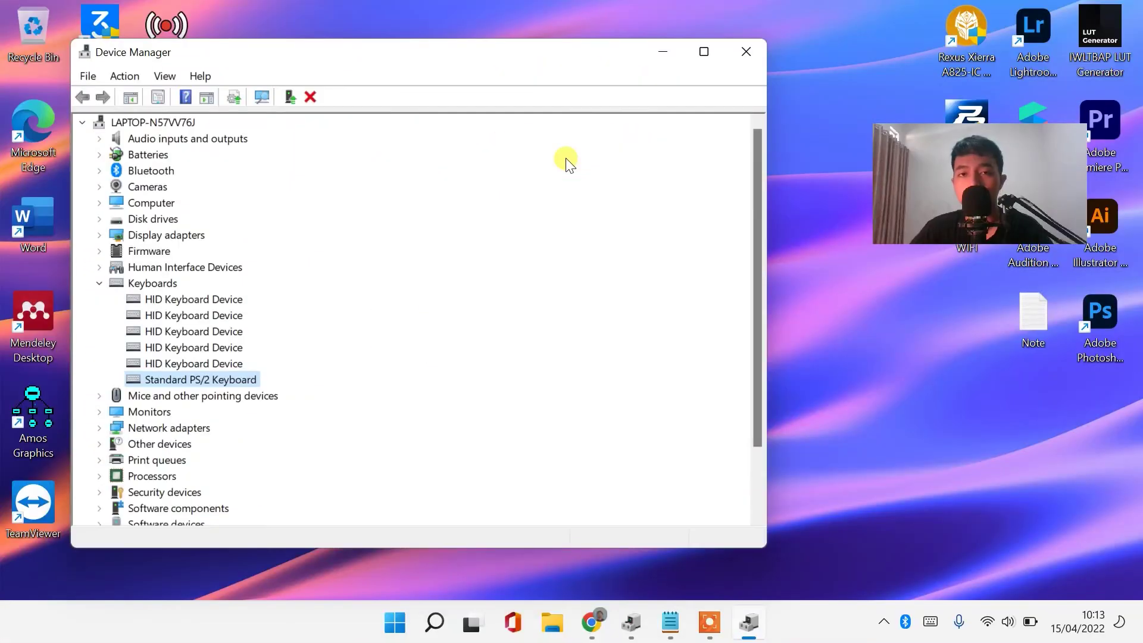
left_click(746, 51)
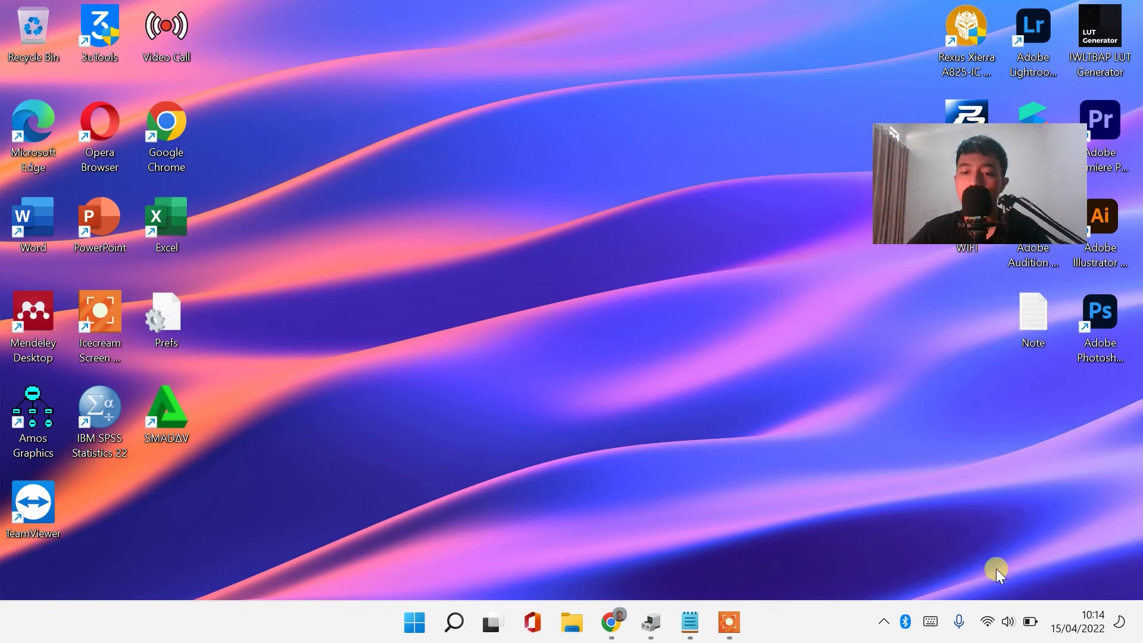
Step: Open the Windows touch keyboard, try its Shift and C keys, and close it
left_click(931, 622)
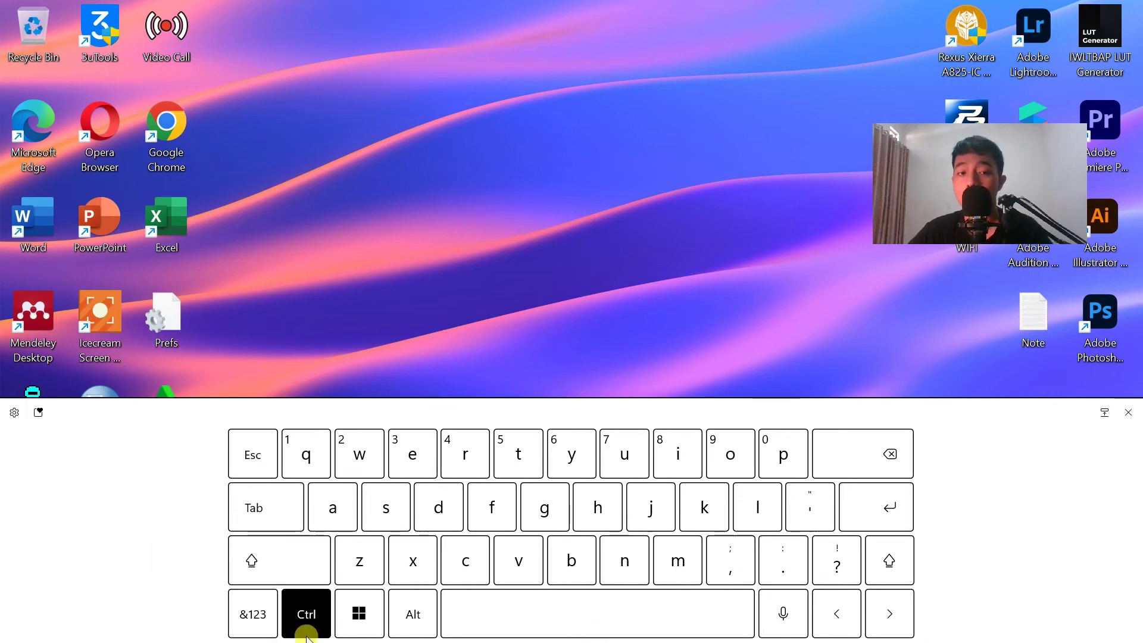
left_click(273, 561)
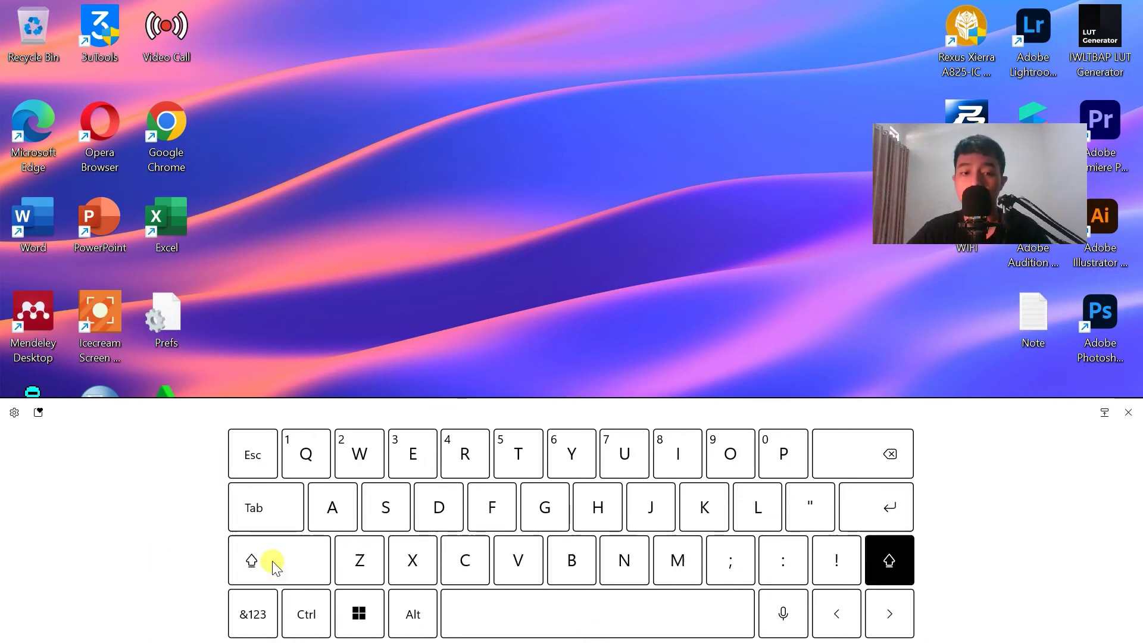
left_click(467, 560)
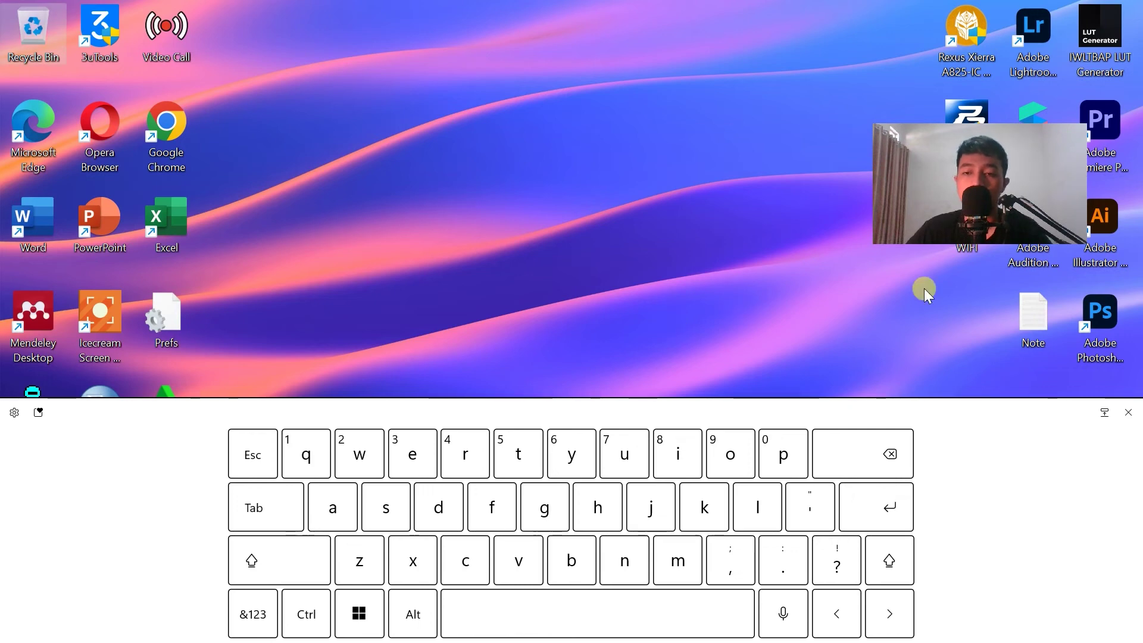
left_click(1127, 412)
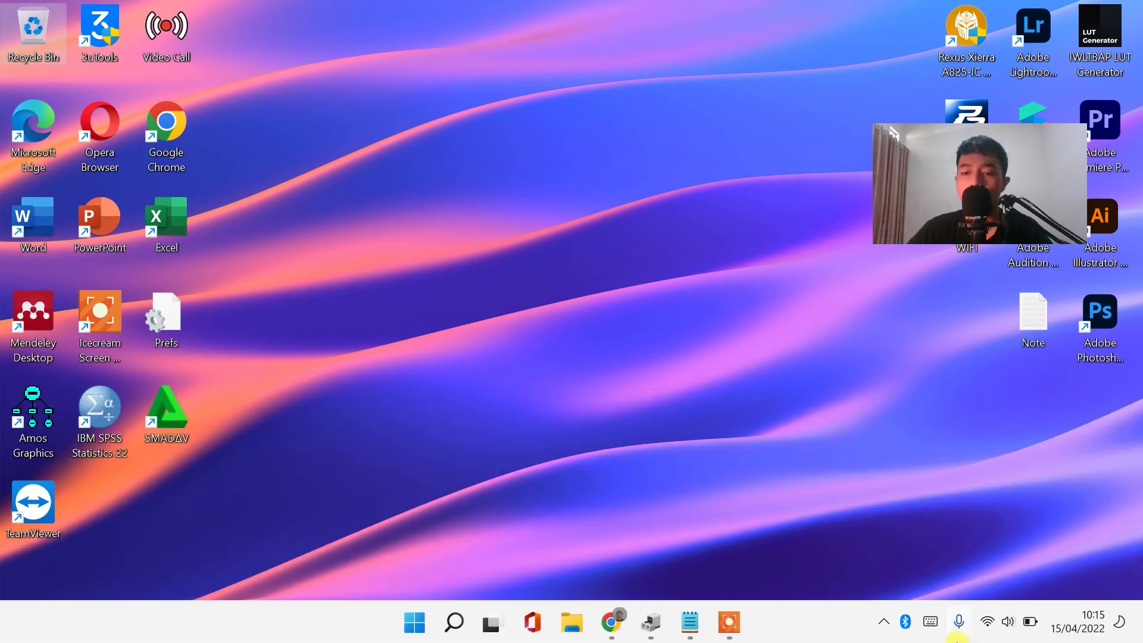
Step: Search for "key", open the On-Screen Keyboard, reposition it on the desktop, and try its Shift and C keys
left_click(454, 632)
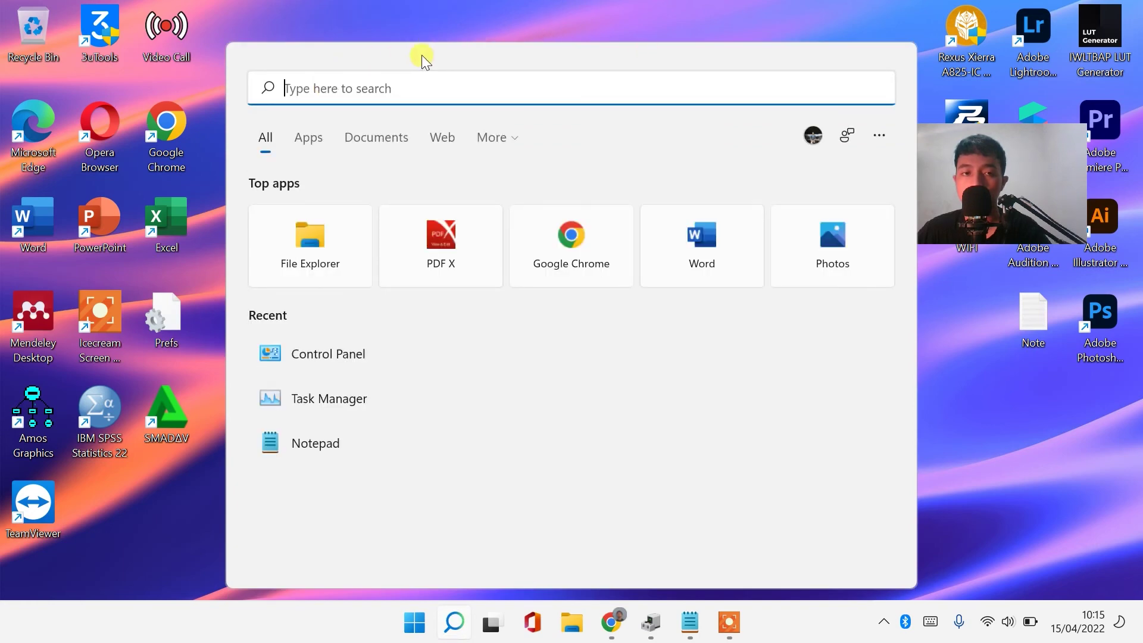
type("key")
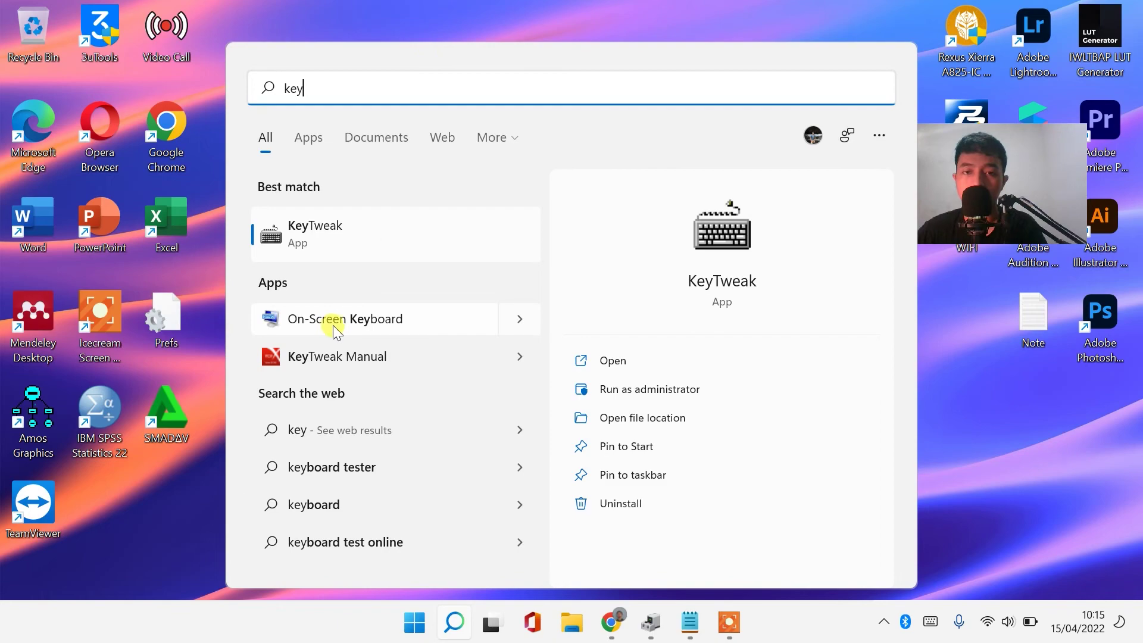
left_click(351, 322)
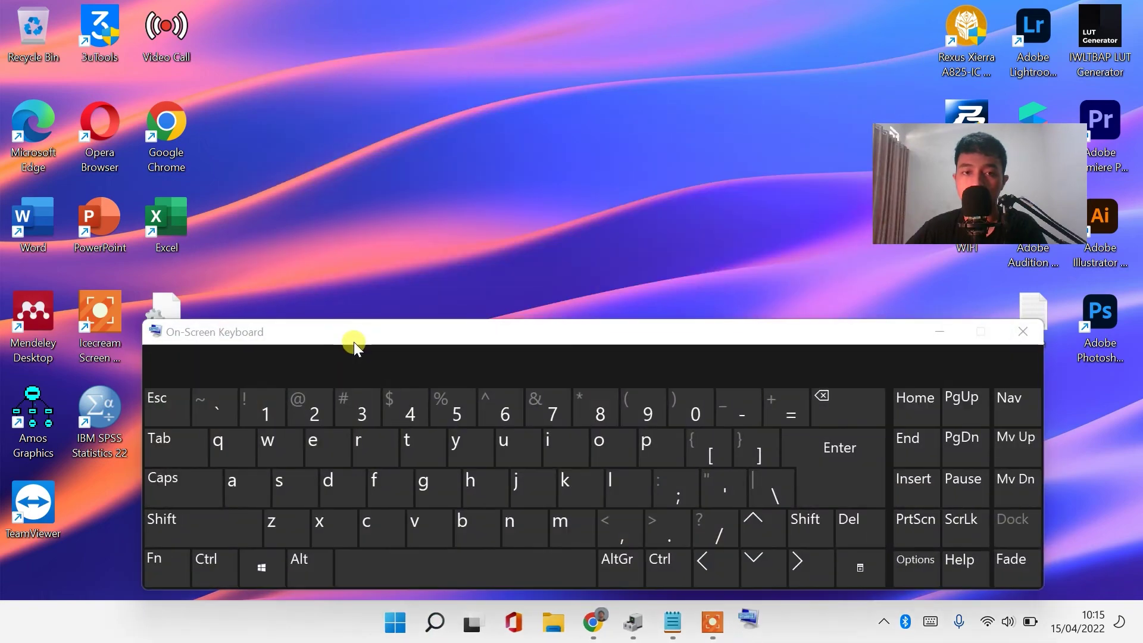
left_click_drag(529, 337, 572, 236)
left_click_drag(347, 287, 272, 356)
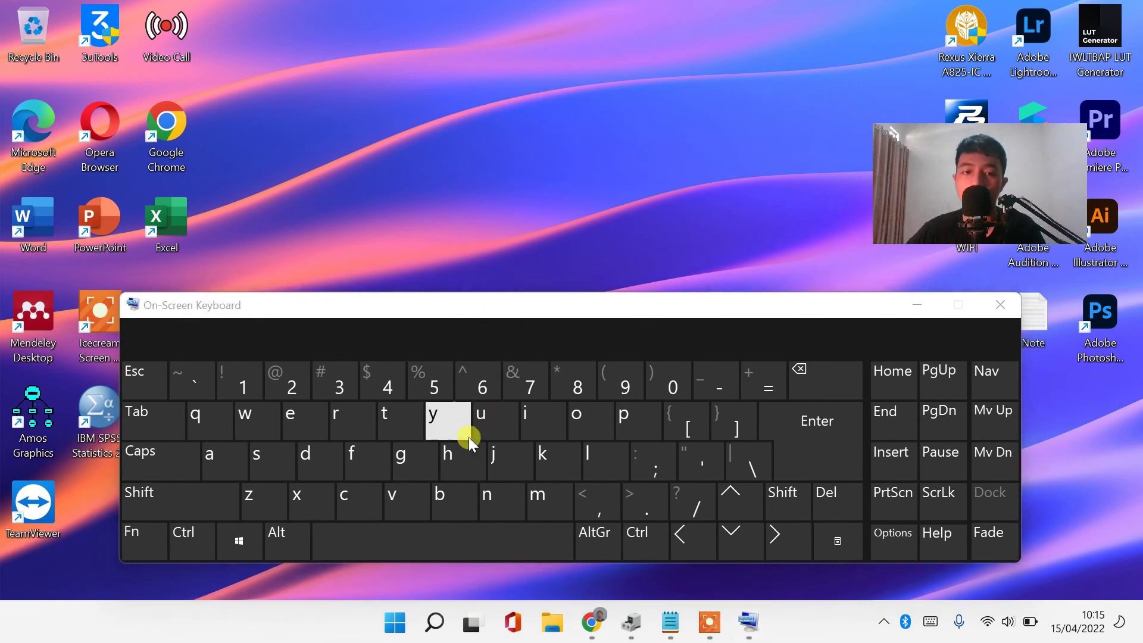
left_click(188, 498)
left_click(353, 499)
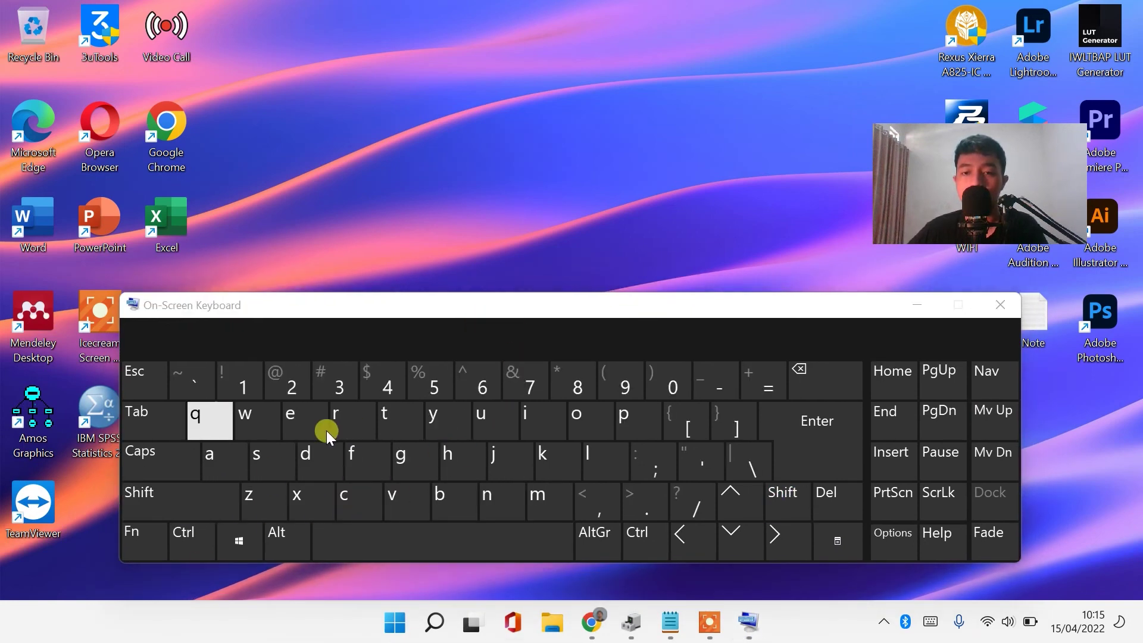